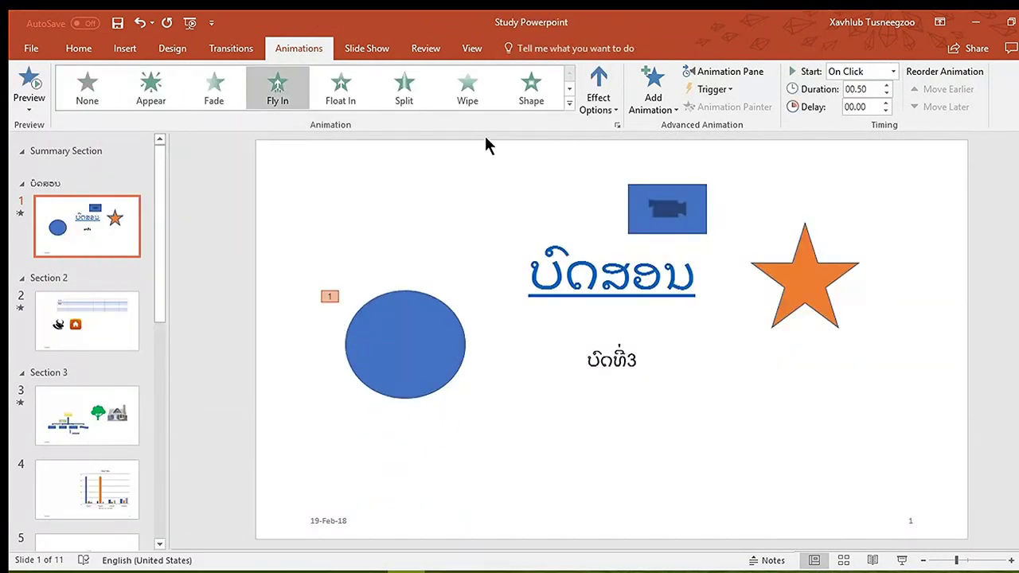
# Apply the Spin emphasis animation to the blue circle on slide 1.
pyautogui.click(568, 103)
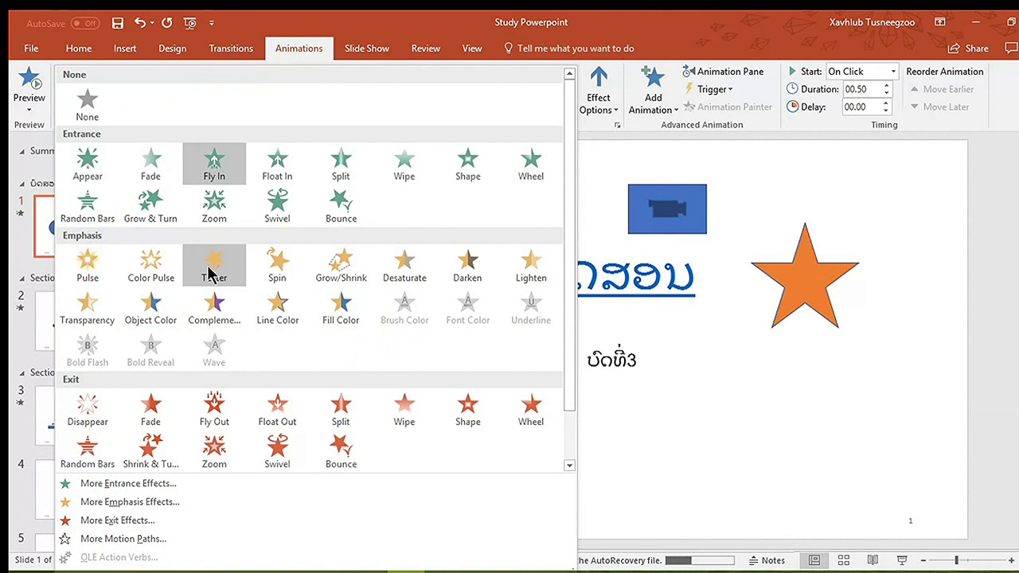
pyautogui.click(283, 274)
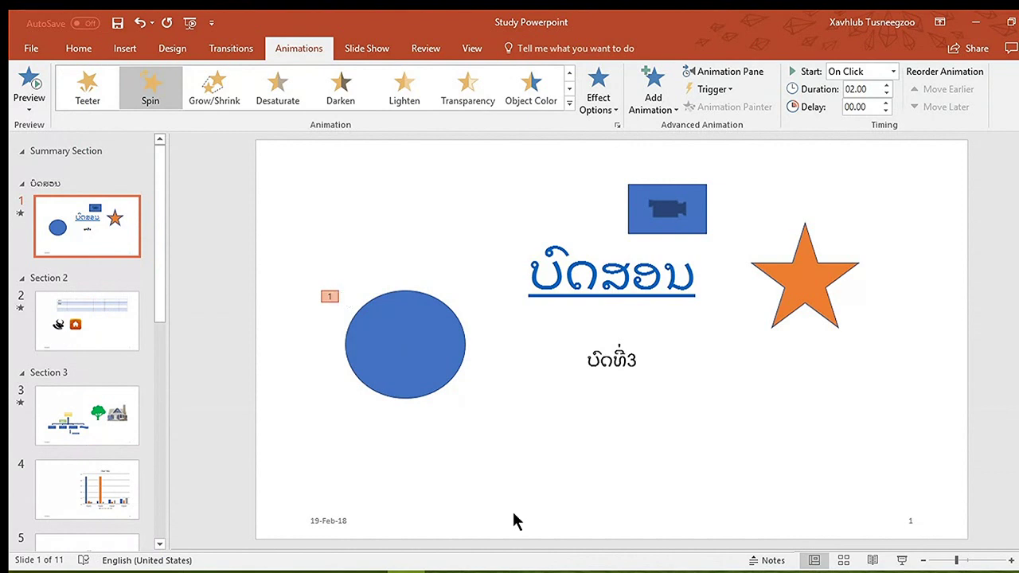
# Browse the animation gallery and the additional entrance effects for the video button, down to the Exciting group, without applying any.
pyautogui.click(568, 104)
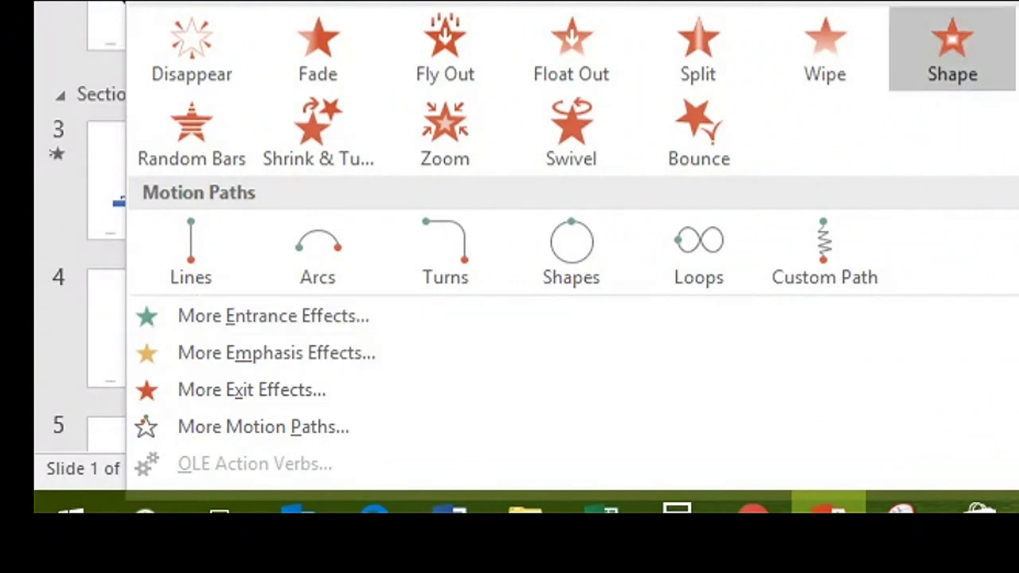
pyautogui.scroll(2, 573, 149)
pyautogui.scroll(1, 573, 148)
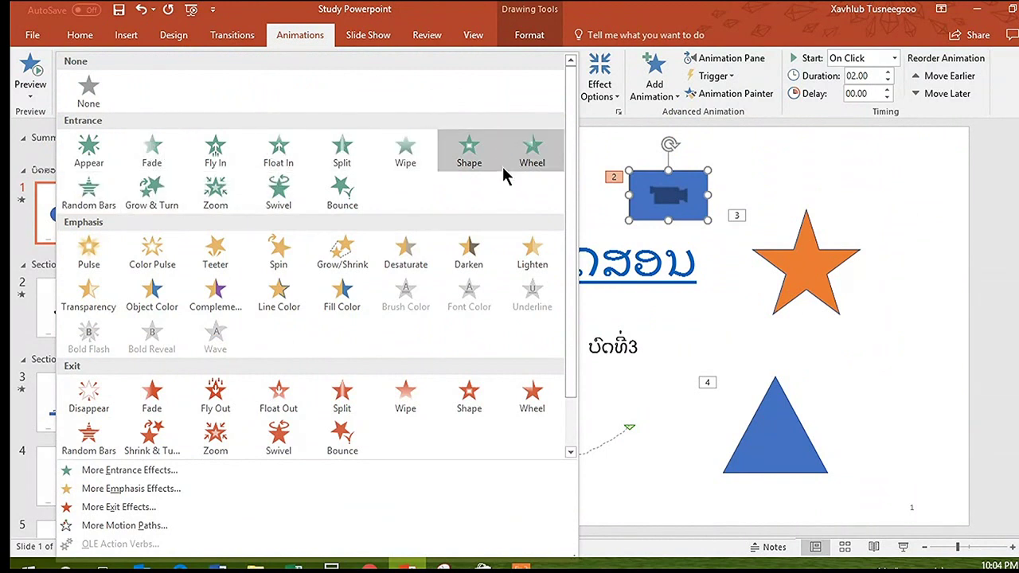
pyautogui.click(175, 475)
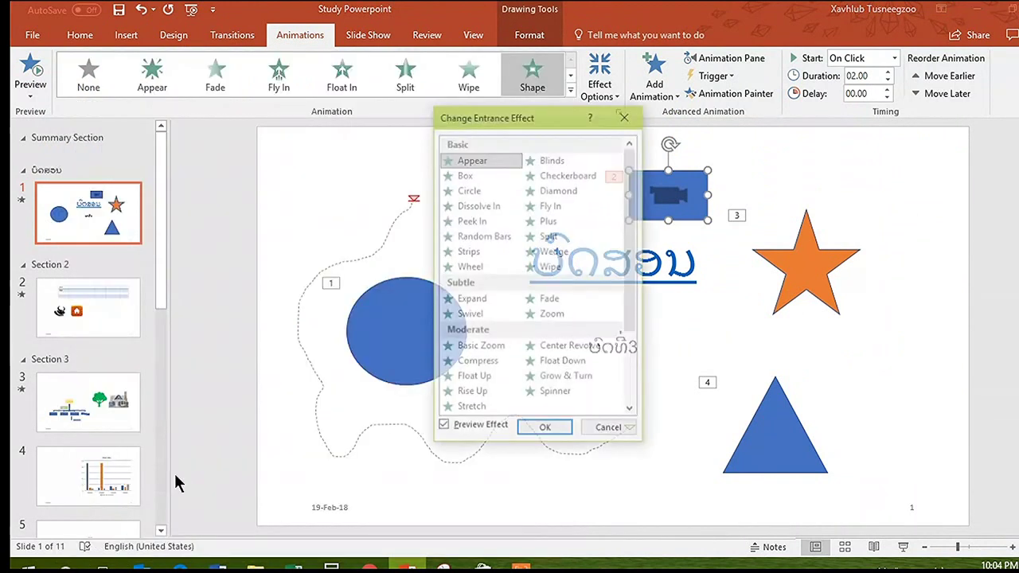
pyautogui.moveTo(635, 241)
pyautogui.mouseDown()
pyautogui.moveTo(640, 313)
pyautogui.moveTo(636, 228)
pyautogui.mouseUp()
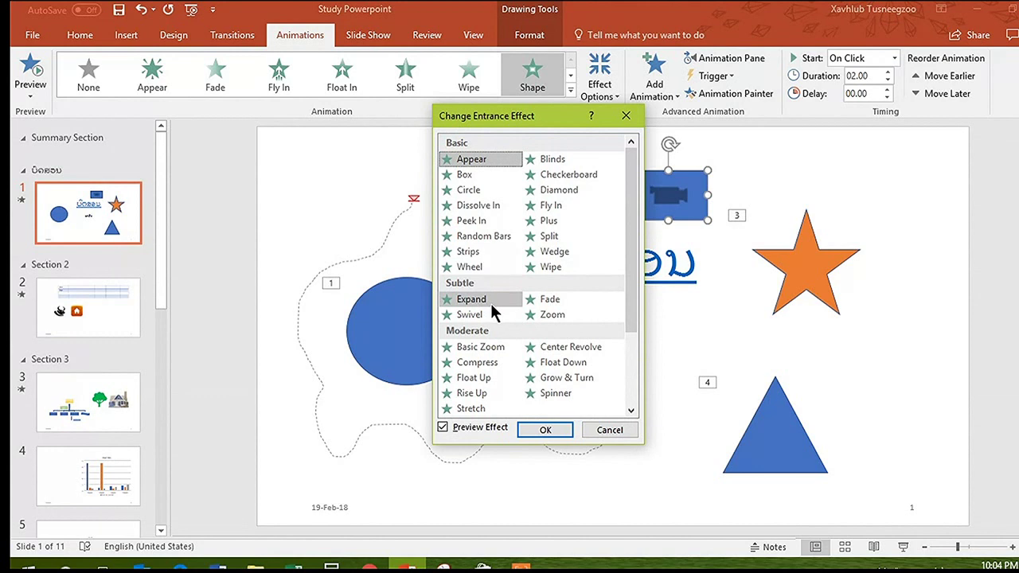
pyautogui.moveTo(622, 262); pyautogui.dragTo(622, 324)
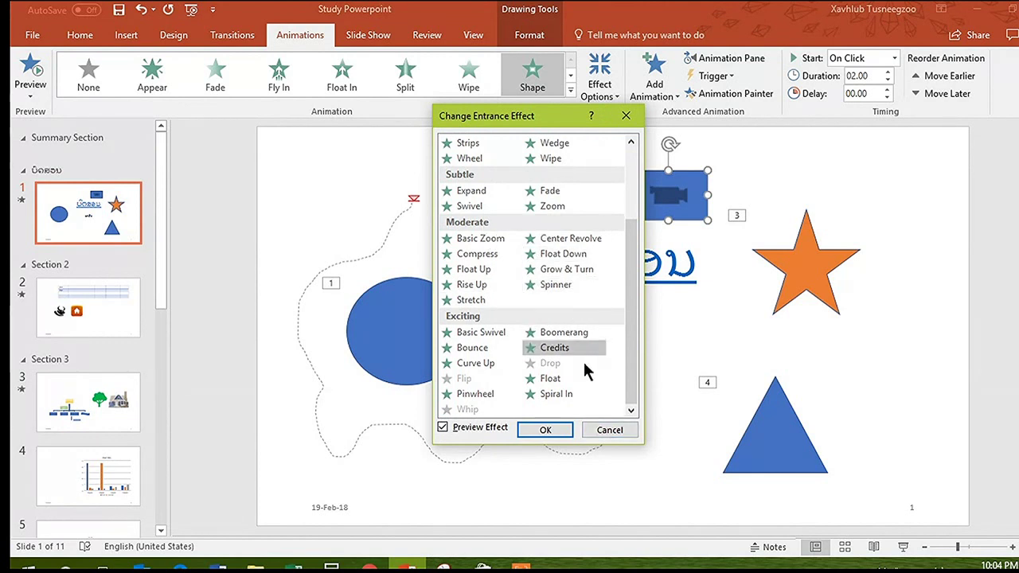
pyautogui.click(598, 432)
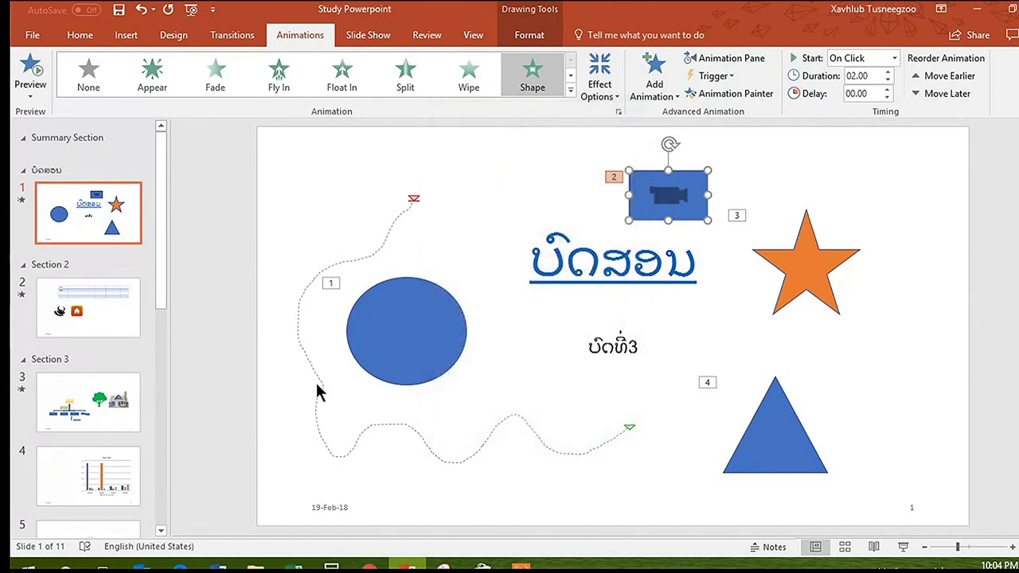
# Look through the additional emphasis effects for the video button, without applying any.
pyautogui.click(570, 93)
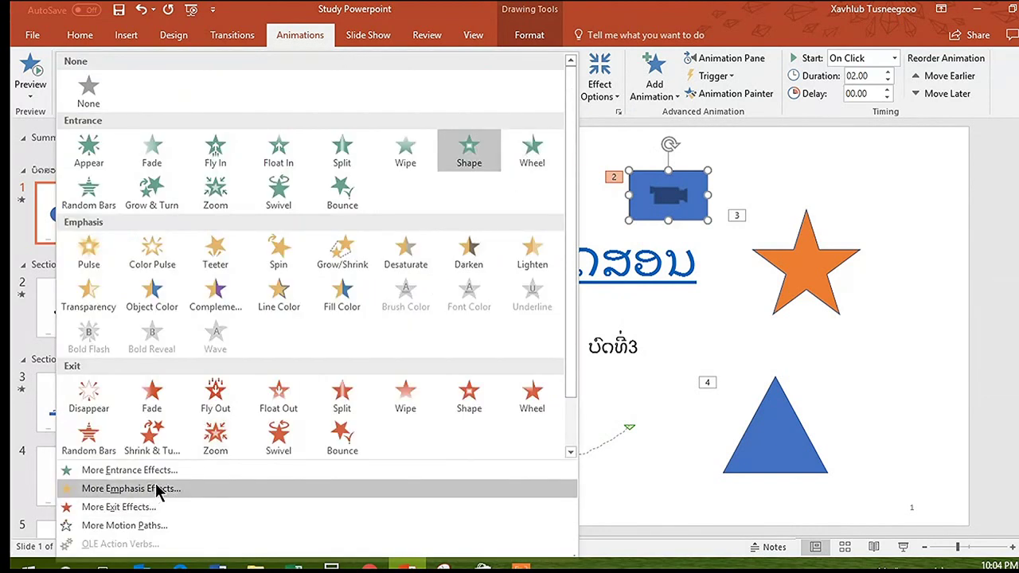
pyautogui.click(219, 488)
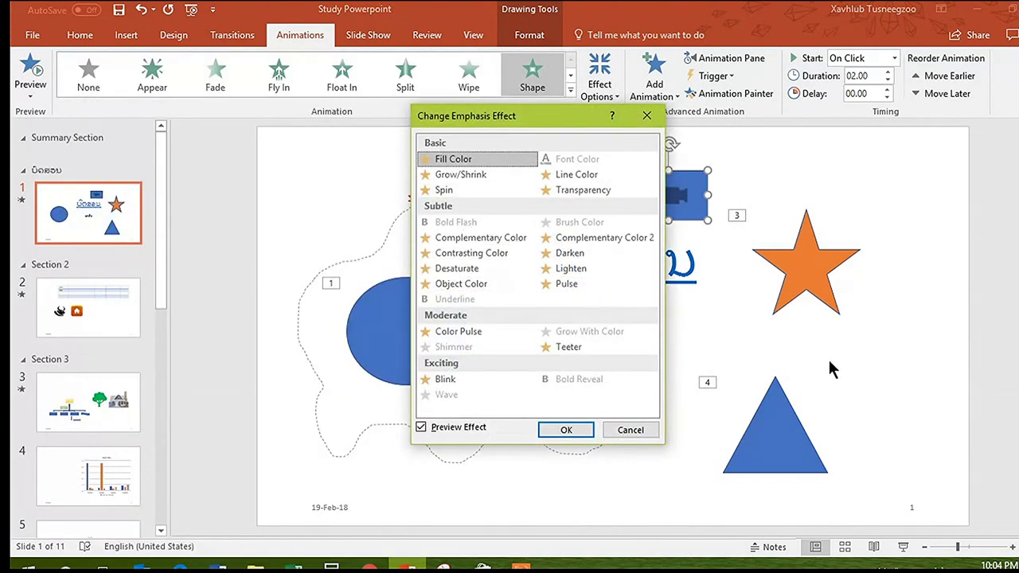
pyautogui.click(630, 430)
pyautogui.click(909, 175)
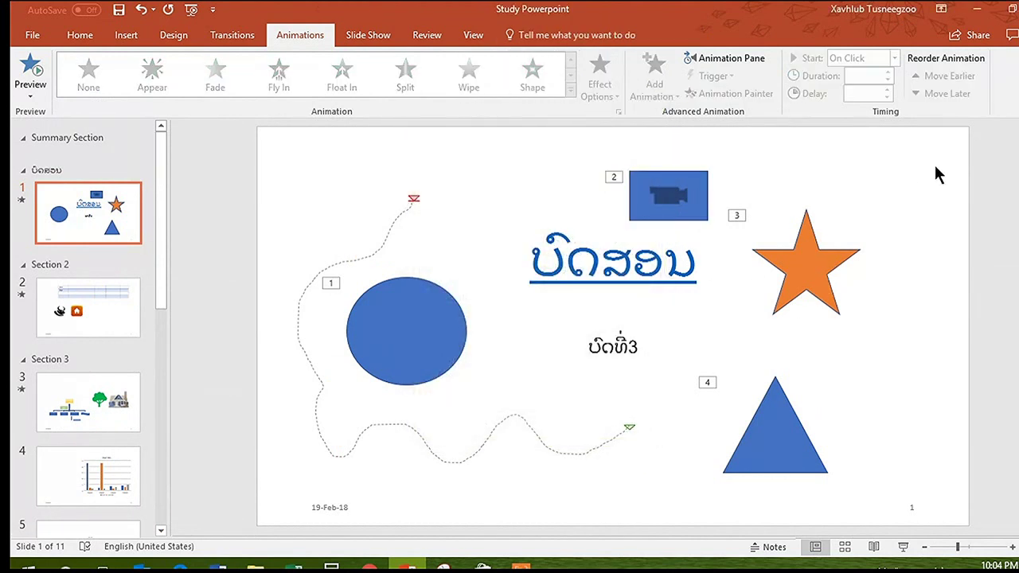
# Set the video button's animation to start With Previous.
pyautogui.click(707, 173)
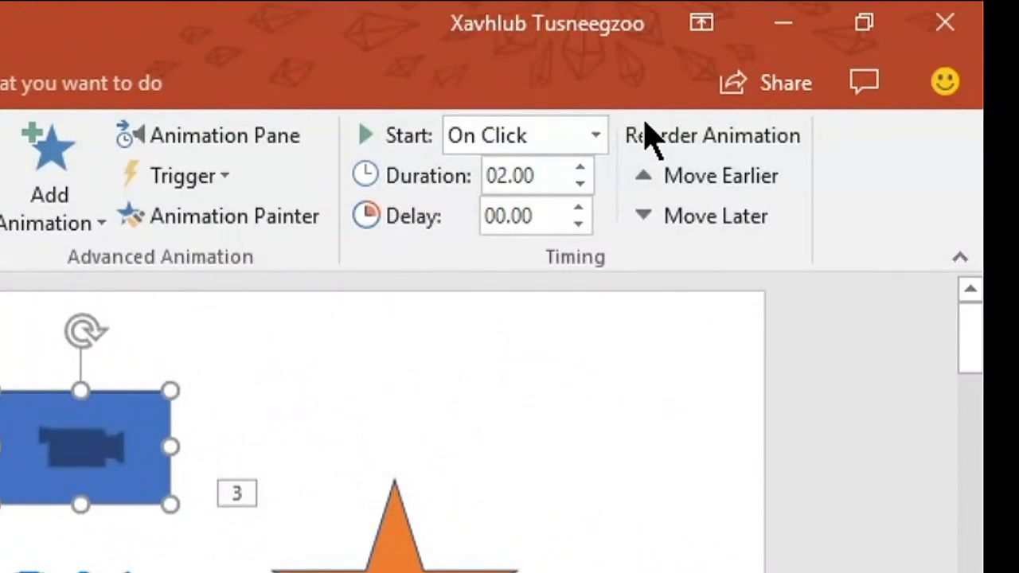
pyautogui.click(598, 140)
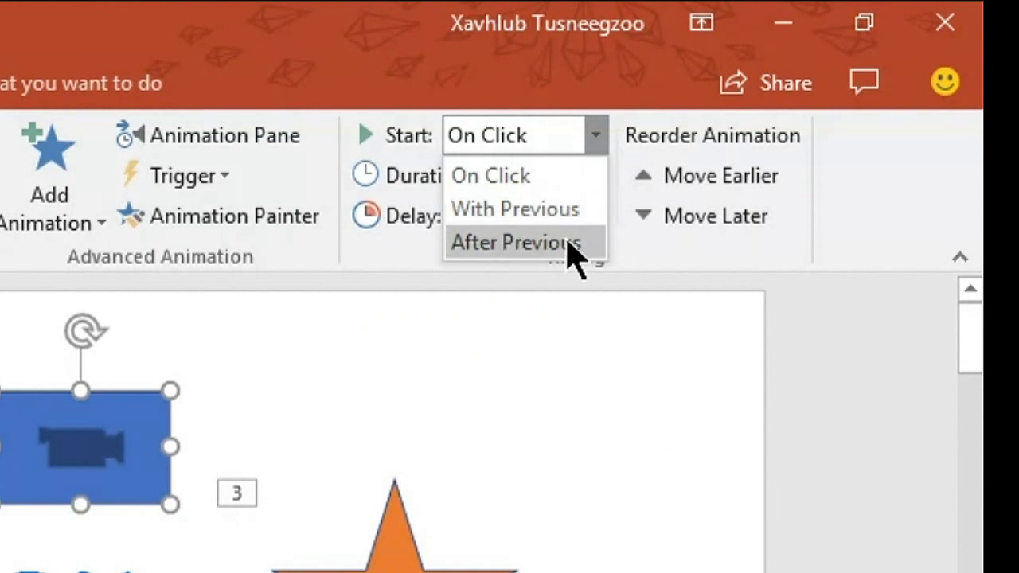
pyautogui.click(530, 215)
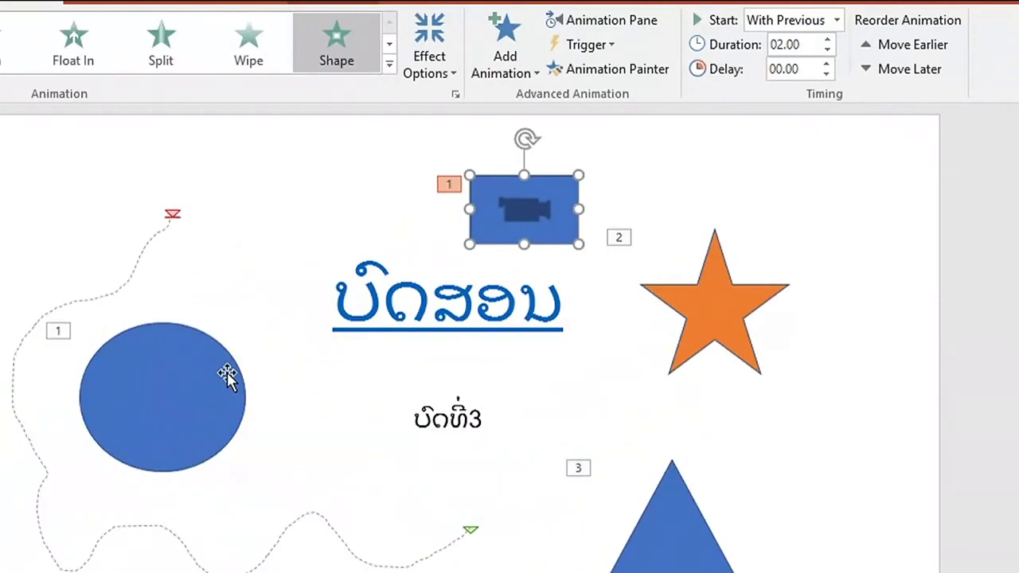
# Compare the animation order numbers and start settings of the circle, video button, star and triangle.
pyautogui.click(244, 347)
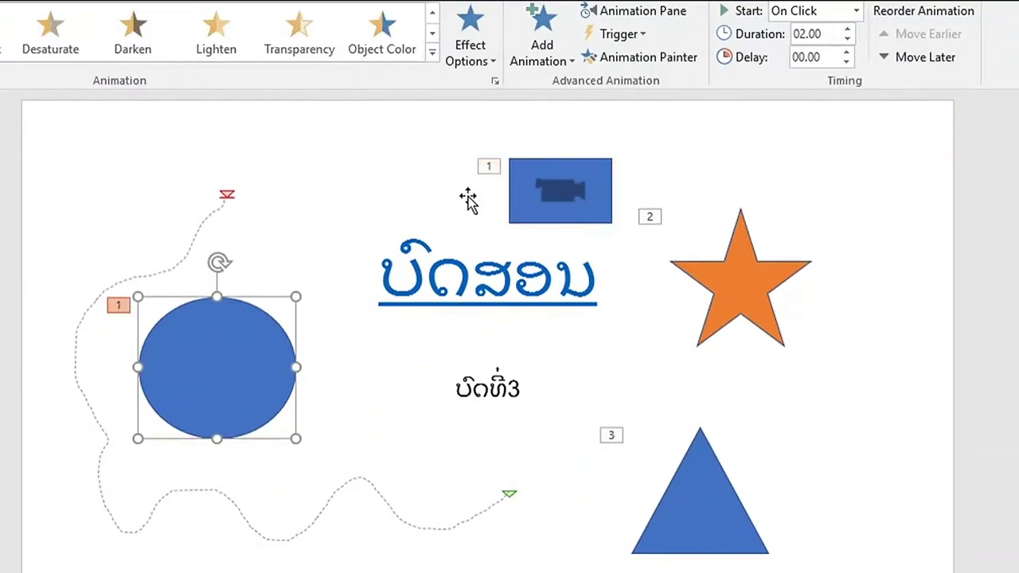
pyautogui.click(536, 205)
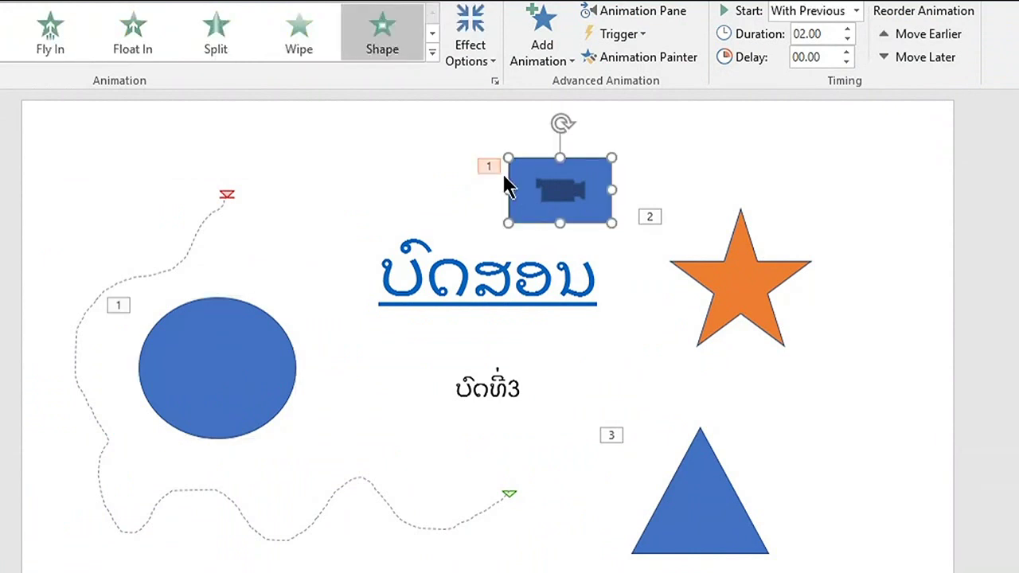
pyautogui.click(739, 268)
pyautogui.click(662, 471)
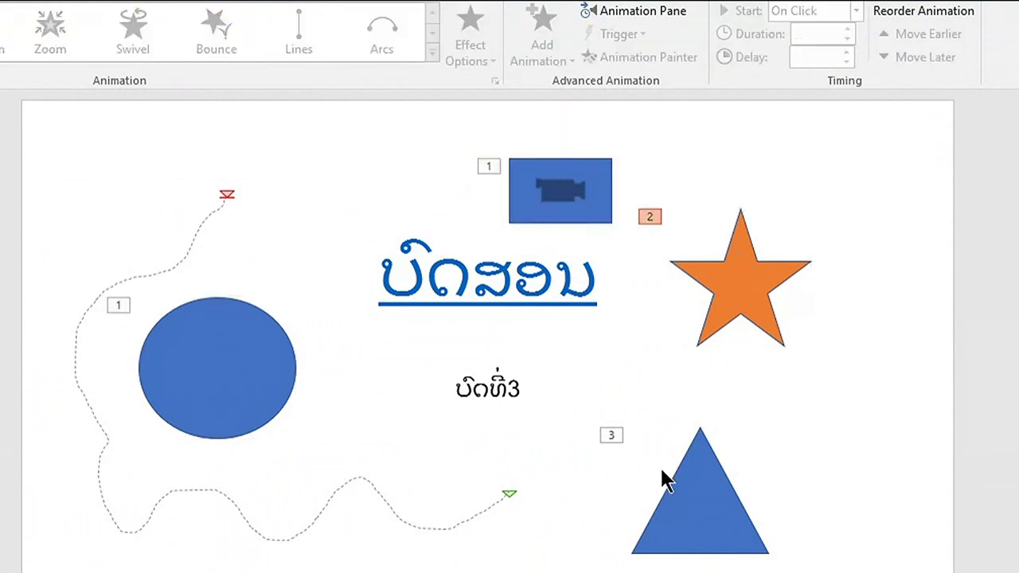
pyautogui.click(561, 191)
pyautogui.click(162, 326)
pyautogui.click(569, 184)
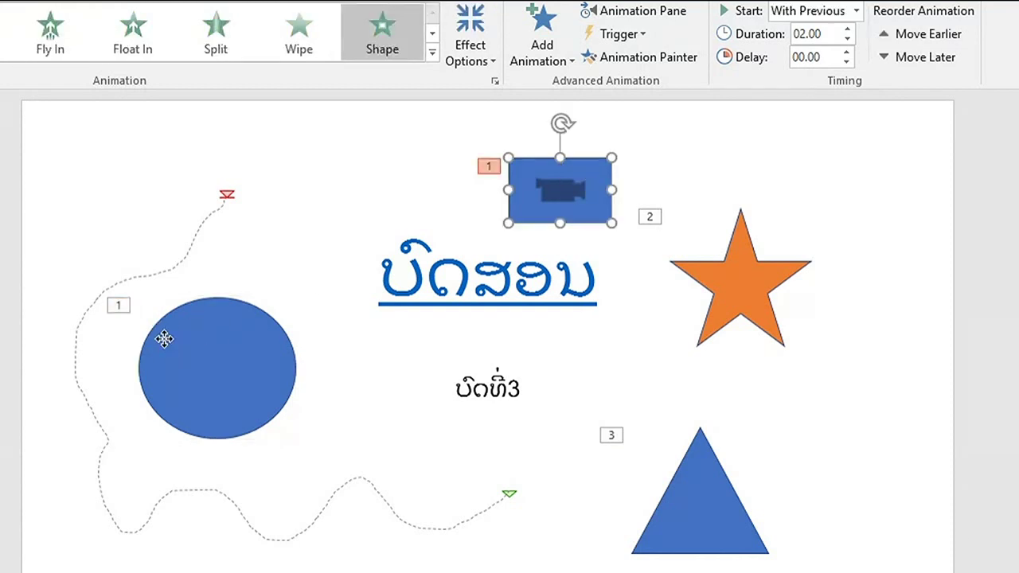
pyautogui.click(162, 335)
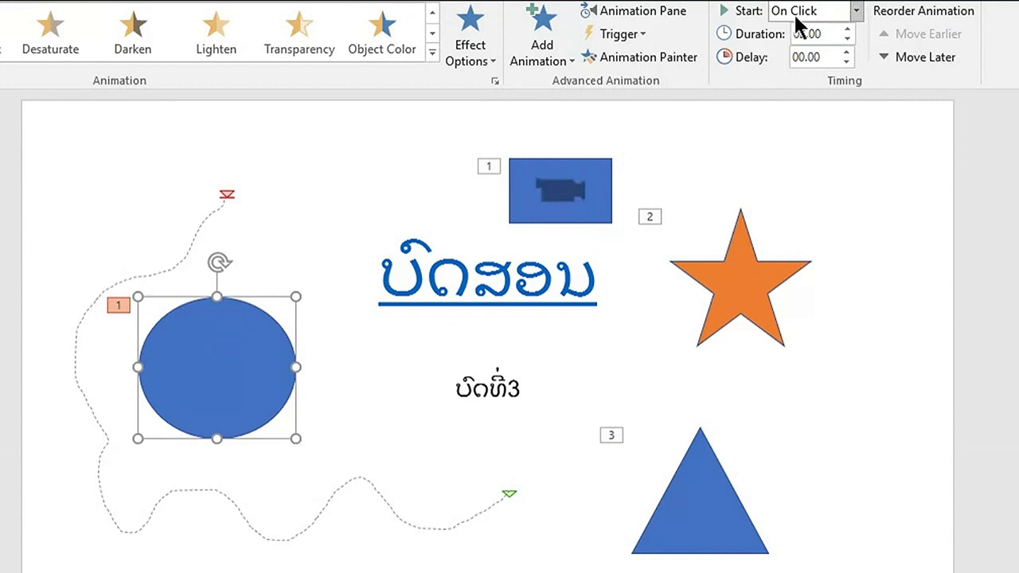
# Set the video button's animation to start On Click and deselect it.
pyautogui.click(575, 183)
pyautogui.click(857, 10)
pyautogui.click(833, 34)
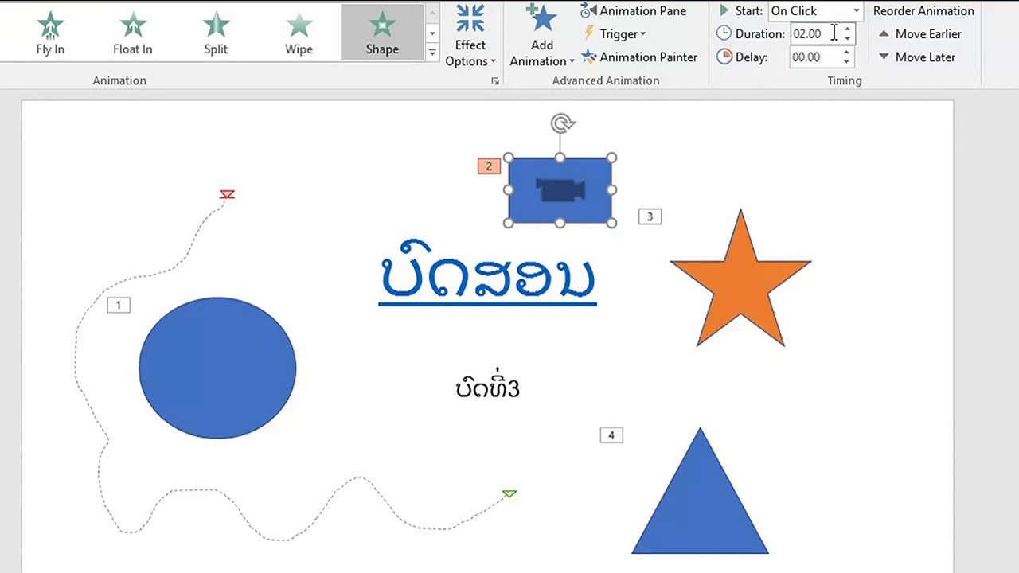
pyautogui.click(780, 139)
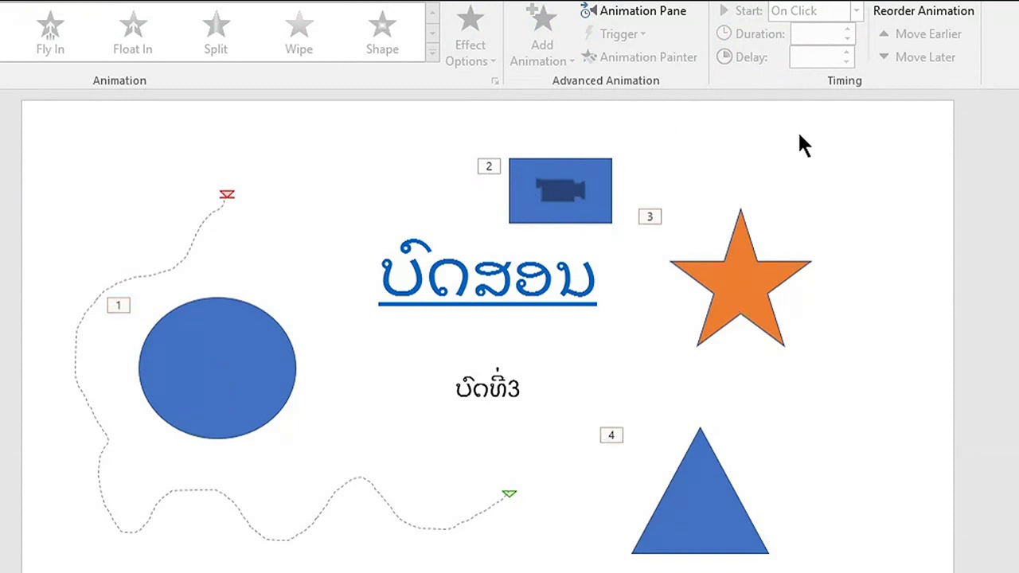
# Set the orange star's Swivel animation to start After Previous.
pyautogui.click(606, 166)
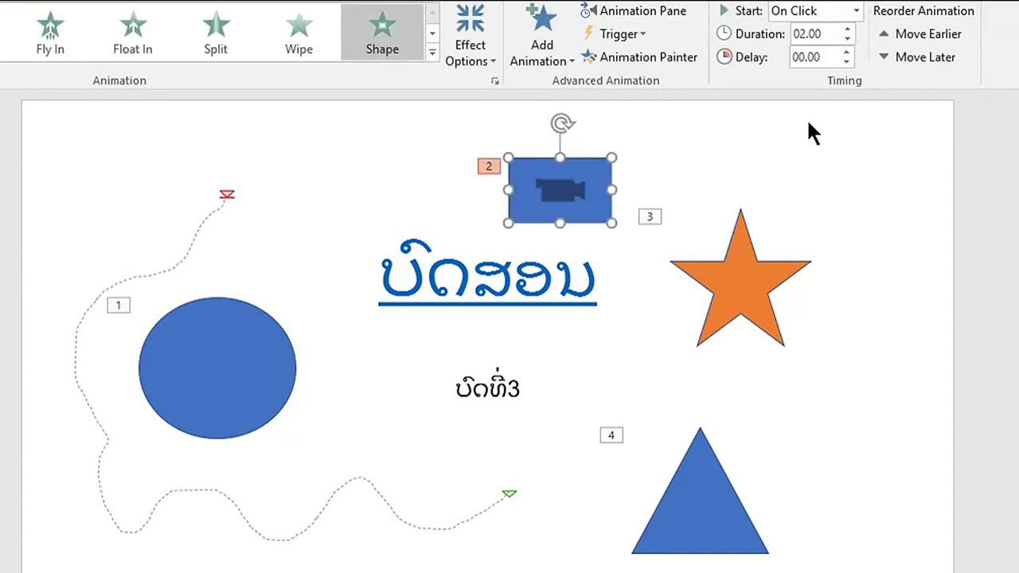
pyautogui.click(760, 255)
pyautogui.click(855, 10)
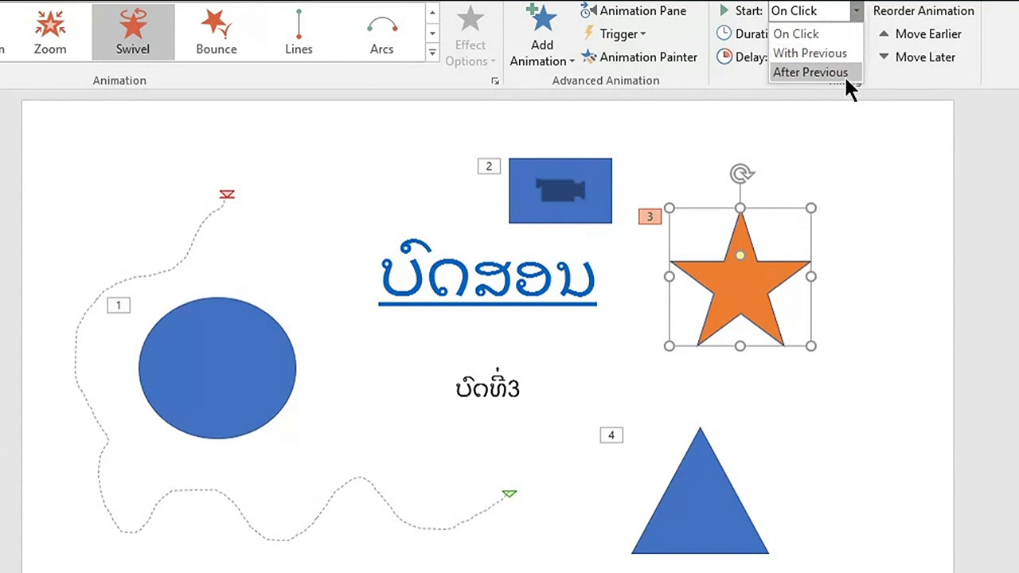
pyautogui.press('Escape')
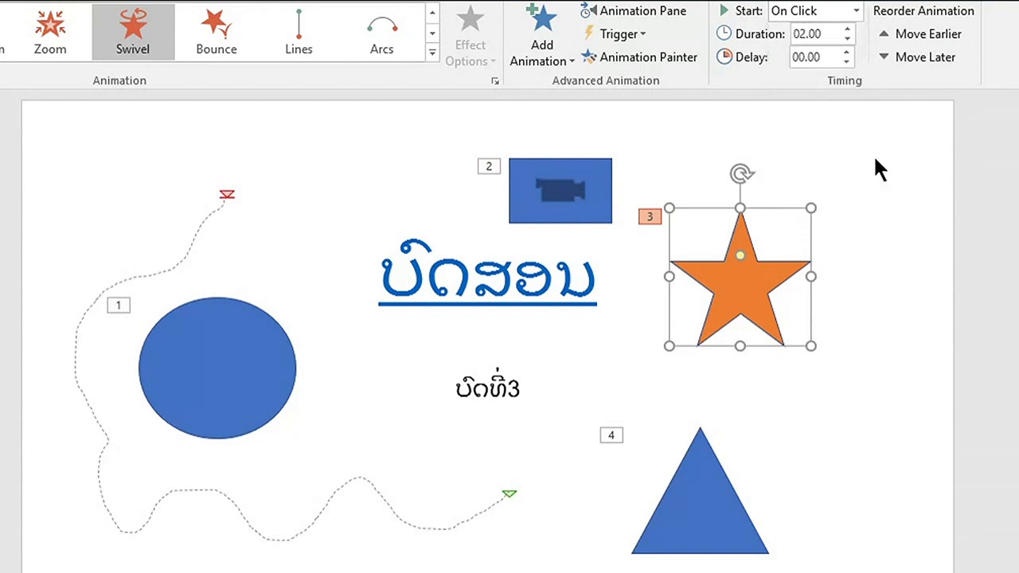
pyautogui.click(856, 11)
pyautogui.click(832, 70)
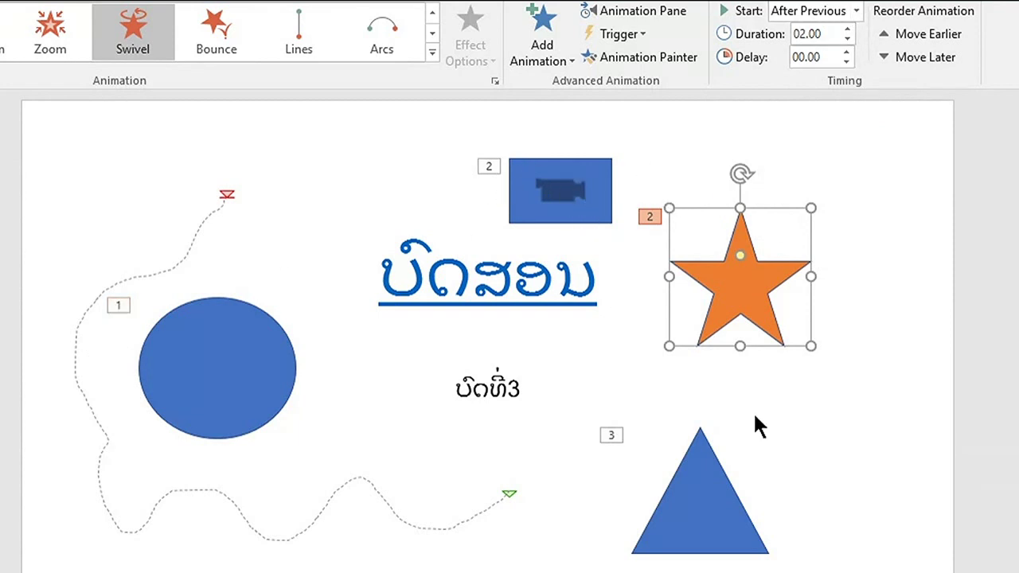
pyautogui.click(246, 230)
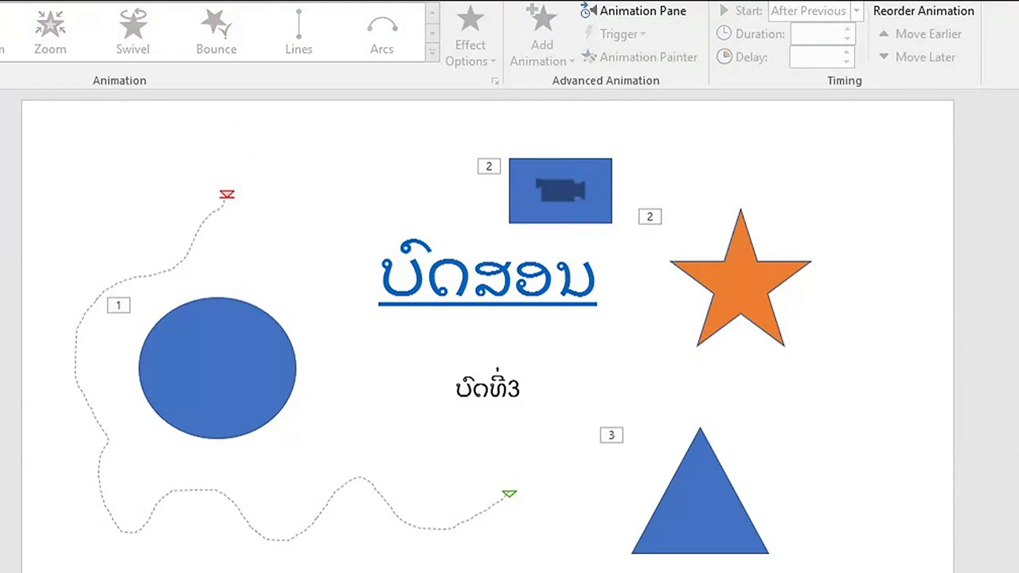
# Play the slide show from the beginning to check the animation sequence, and end the show.
pyautogui.press('F5')
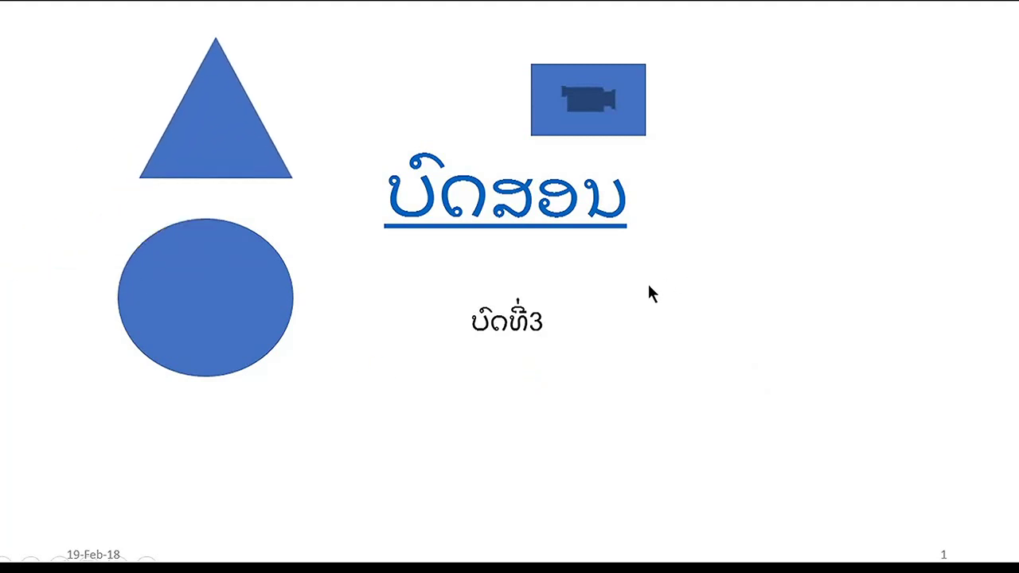
pyautogui.rightClick(551, 271)
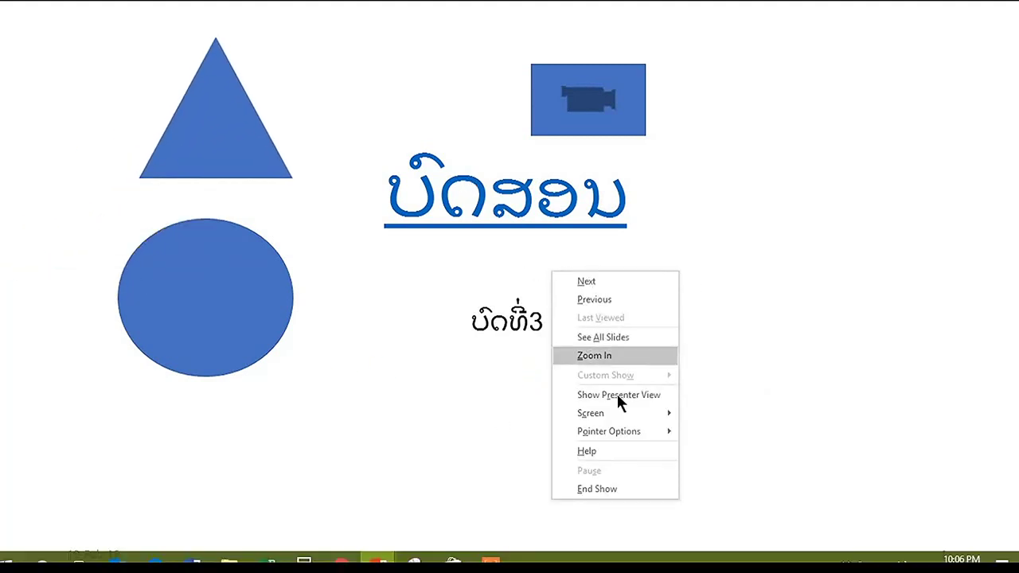
pyautogui.click(642, 489)
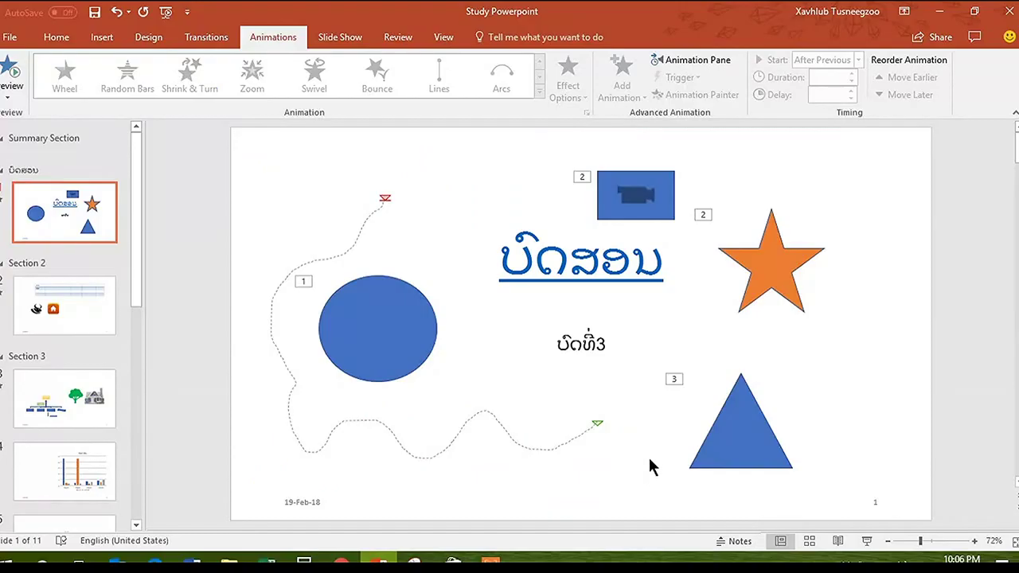
# Examine which slide objects can serve as a click trigger for the star's animation.
pyautogui.click(785, 258)
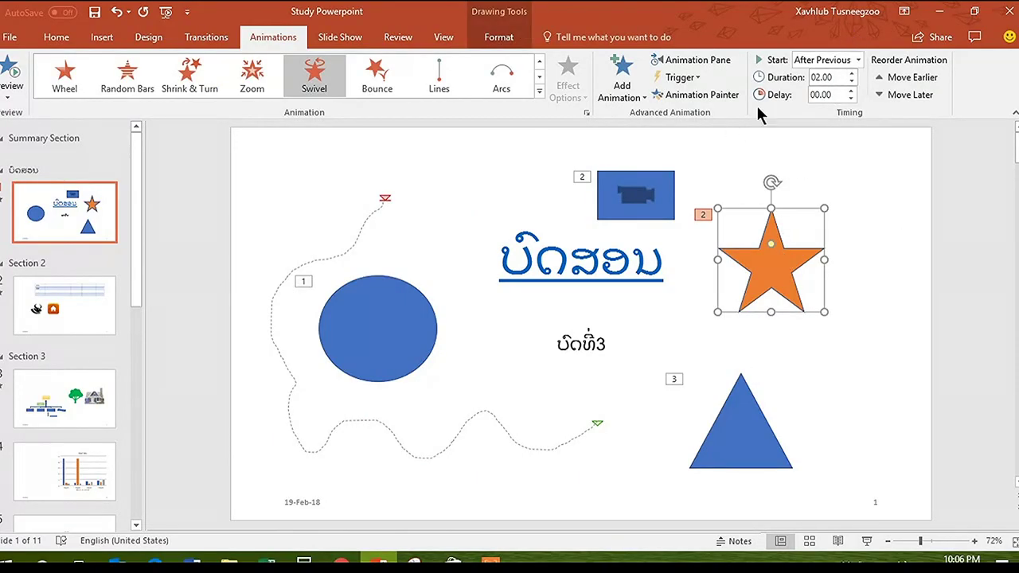
pyautogui.click(700, 78)
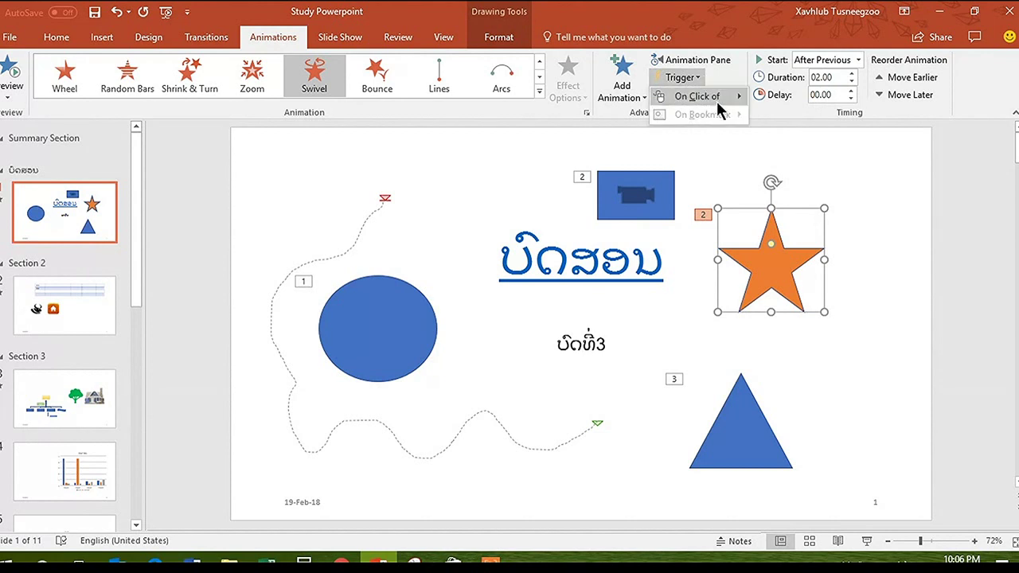
pyautogui.moveTo(716, 102)
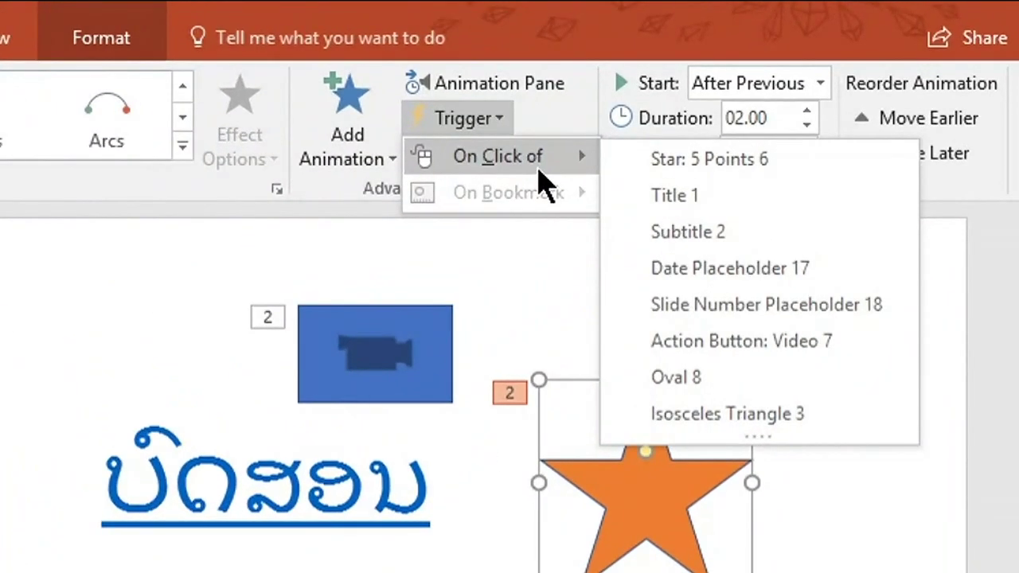
pyautogui.click(589, 125)
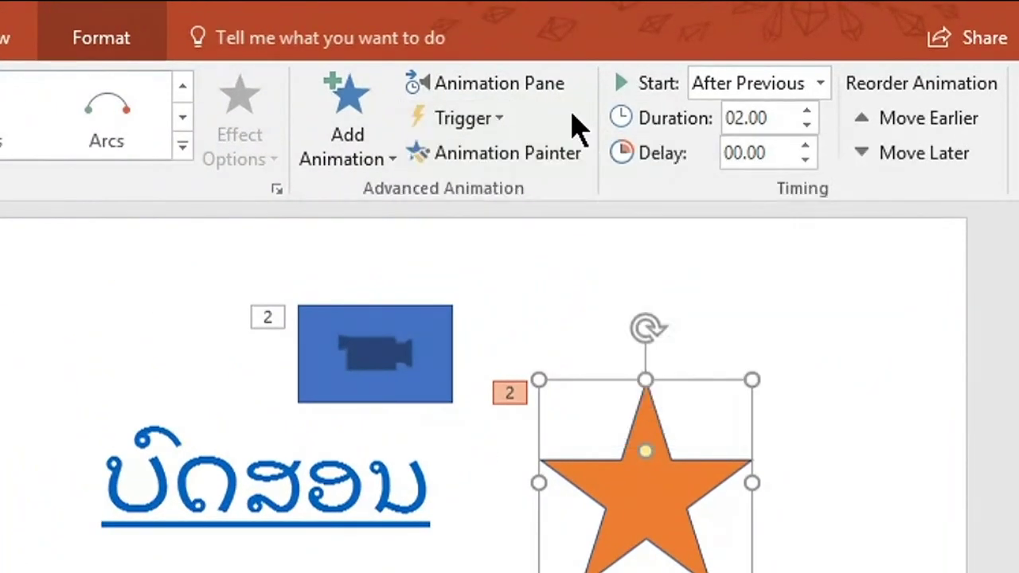
# Browse the effects that can be added to the star as an additional animation, without adding one.
pyautogui.click(394, 163)
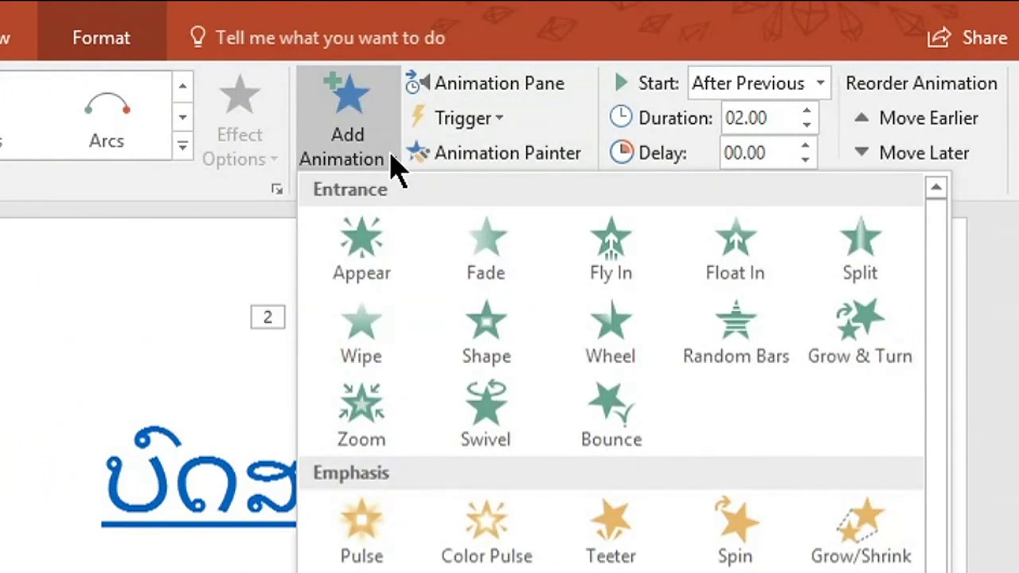
pyautogui.moveTo(947, 478); pyautogui.dragTo(940, 257)
pyautogui.click(32, 342)
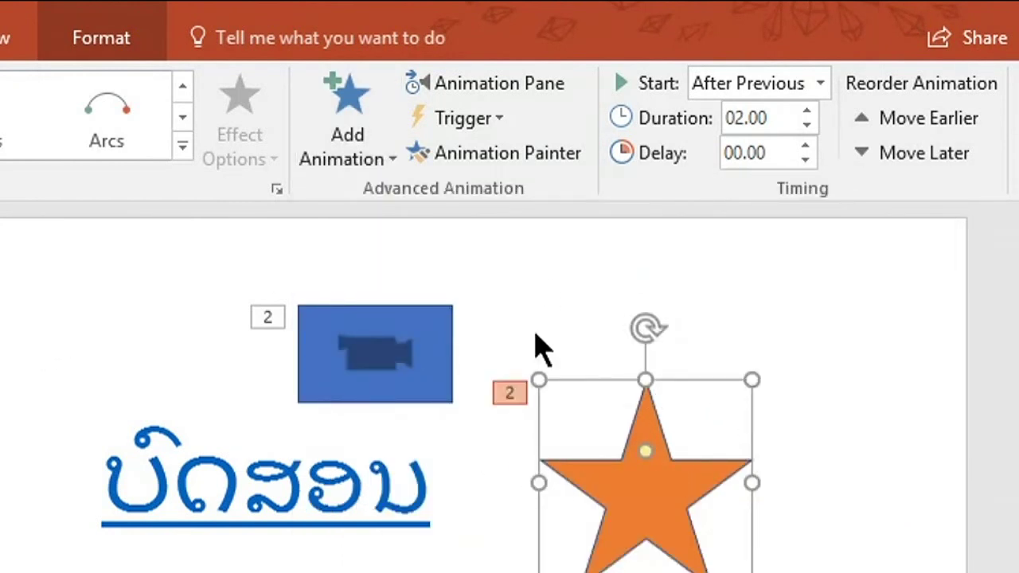
# Review the click trigger choices for the star's animation again, and deselect the star without assigning one.
pyautogui.click(503, 123)
pyautogui.moveTo(530, 167)
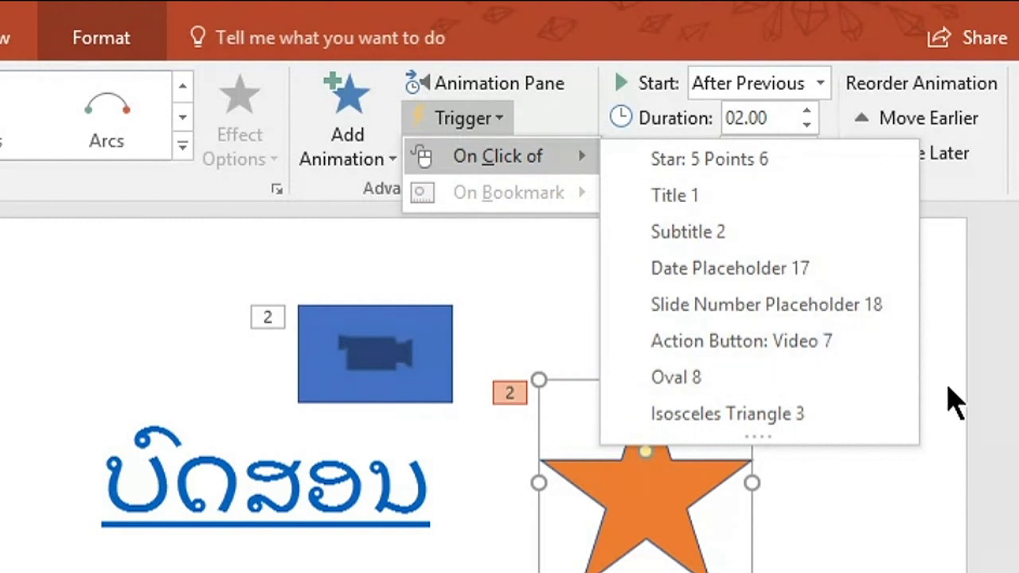
pyautogui.click(923, 458)
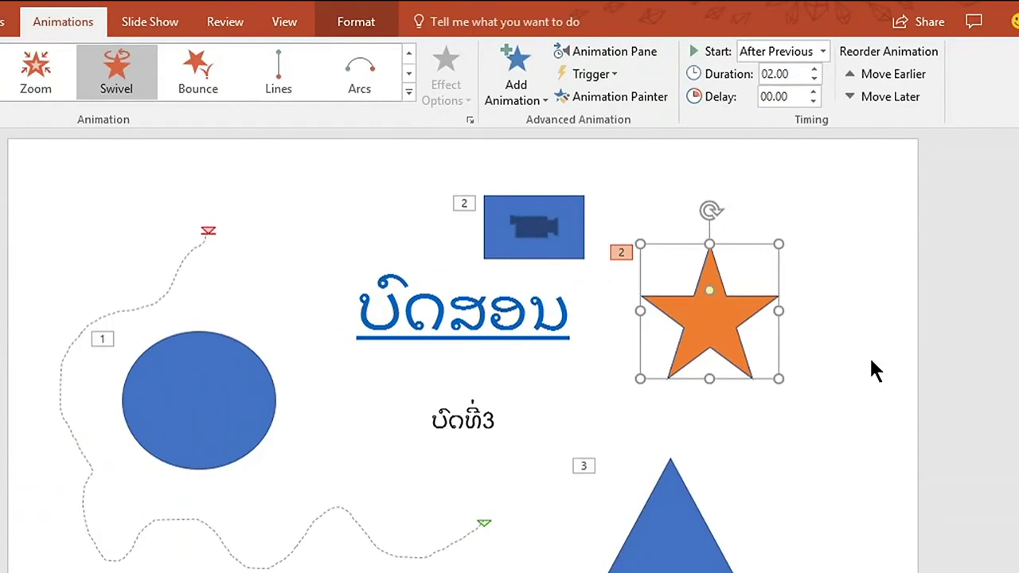
pyautogui.click(895, 563)
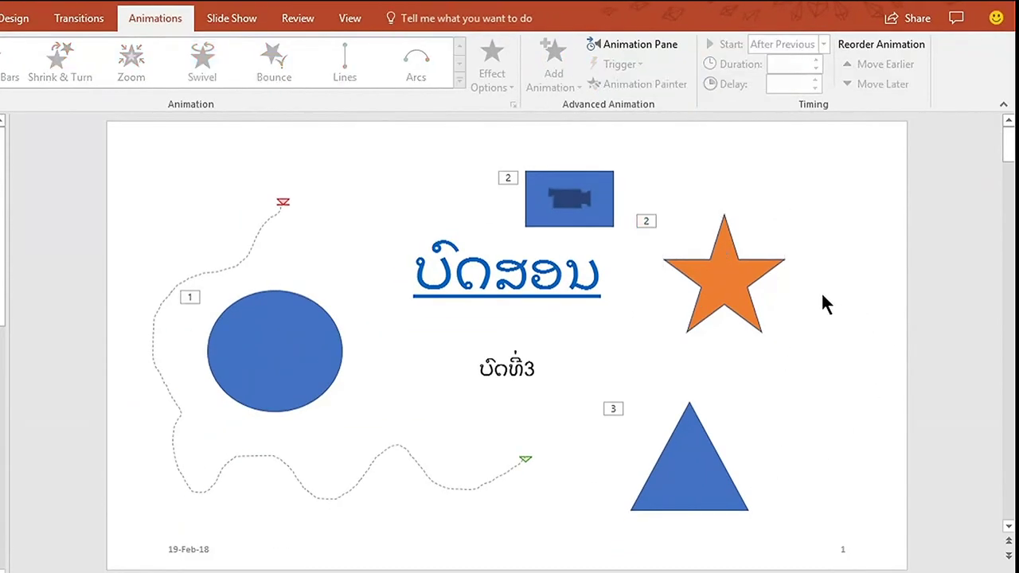
# Reorder the star's animation one place earlier and shift the star slightly up and to the right on the slide.
pyautogui.click(701, 283)
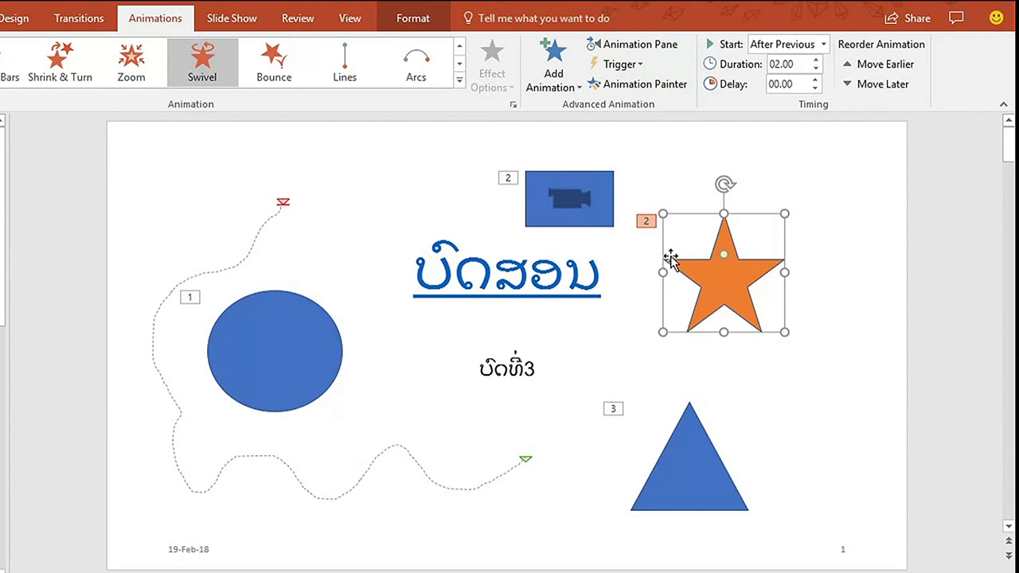
pyautogui.click(856, 67)
pyautogui.moveTo(708, 283); pyautogui.dragTo(697, 258)
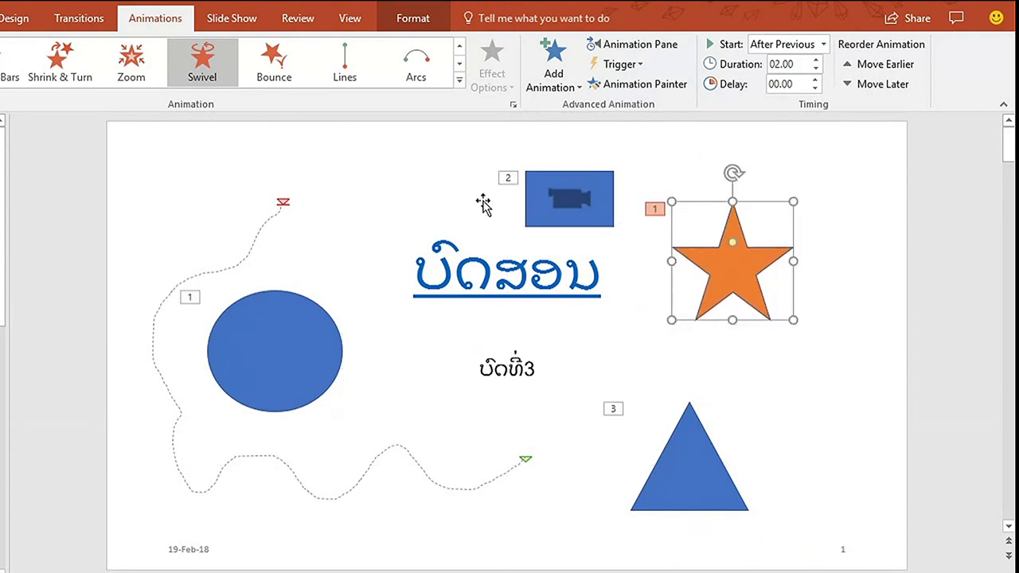